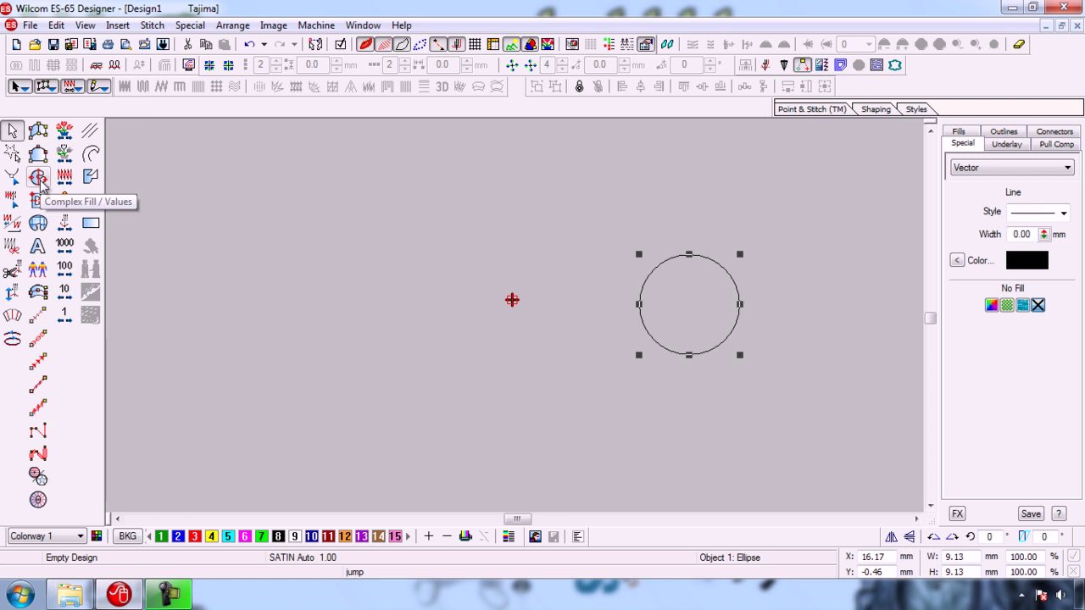
Start a satin Complex Fill on the selected circle and set its stitch entry point at the circle's right edge.
left_click(39, 179)
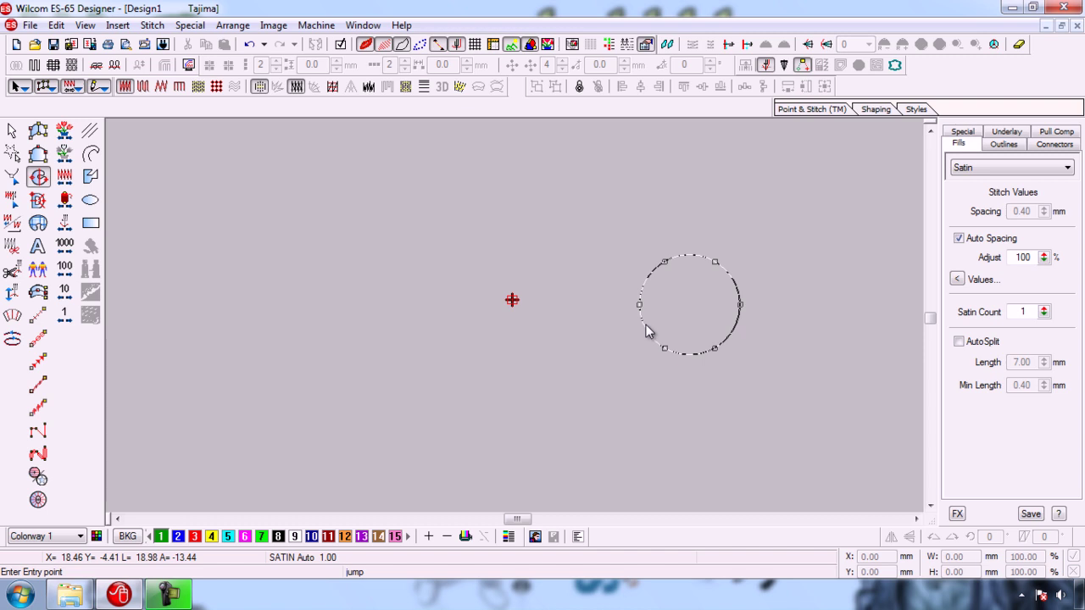
key("c")
key("c")
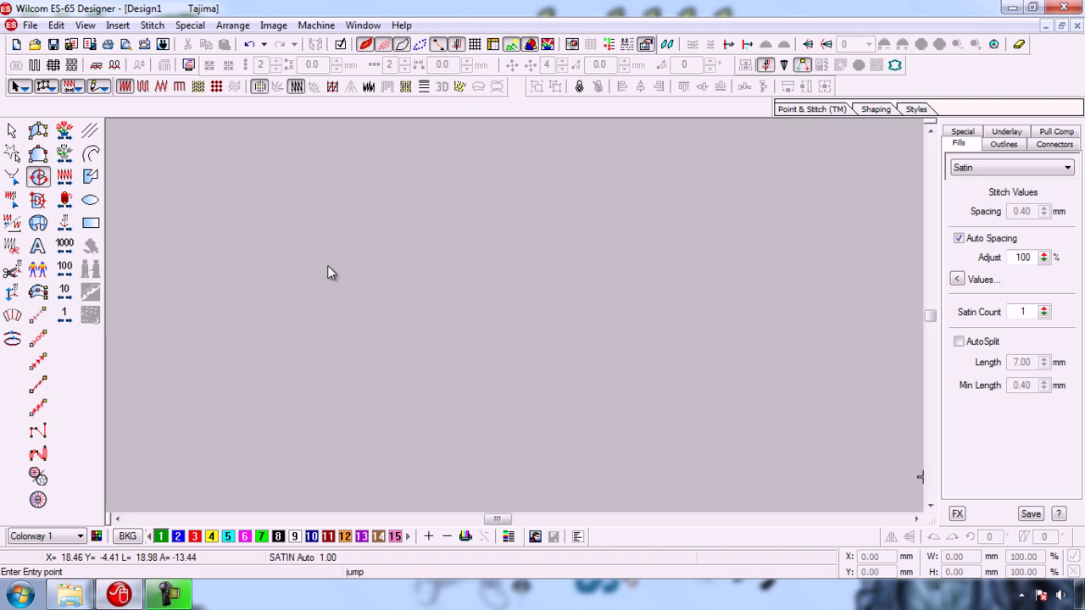
key("c")
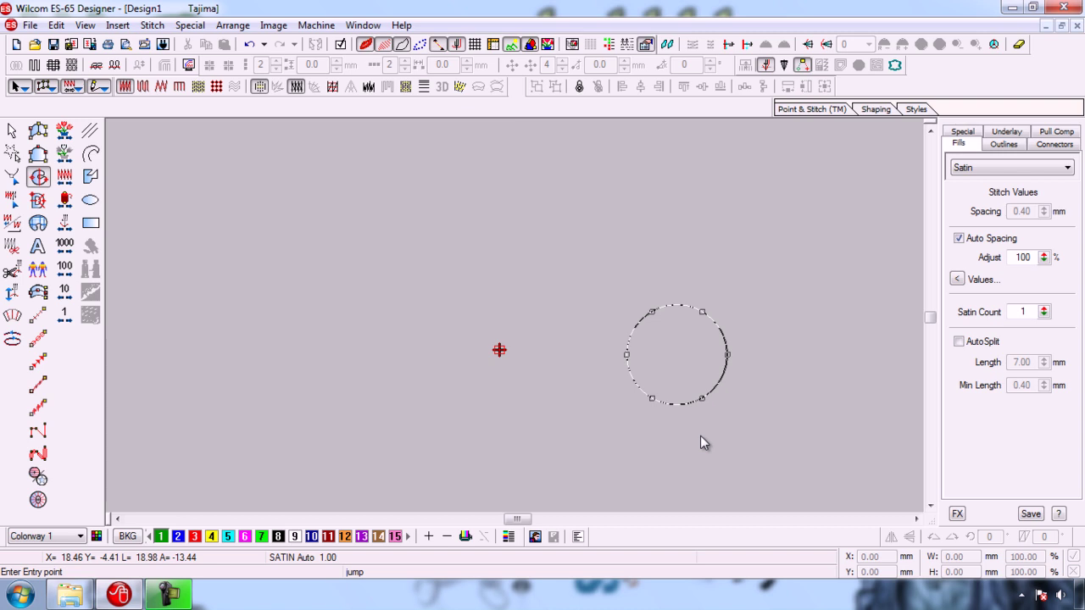
key("c")
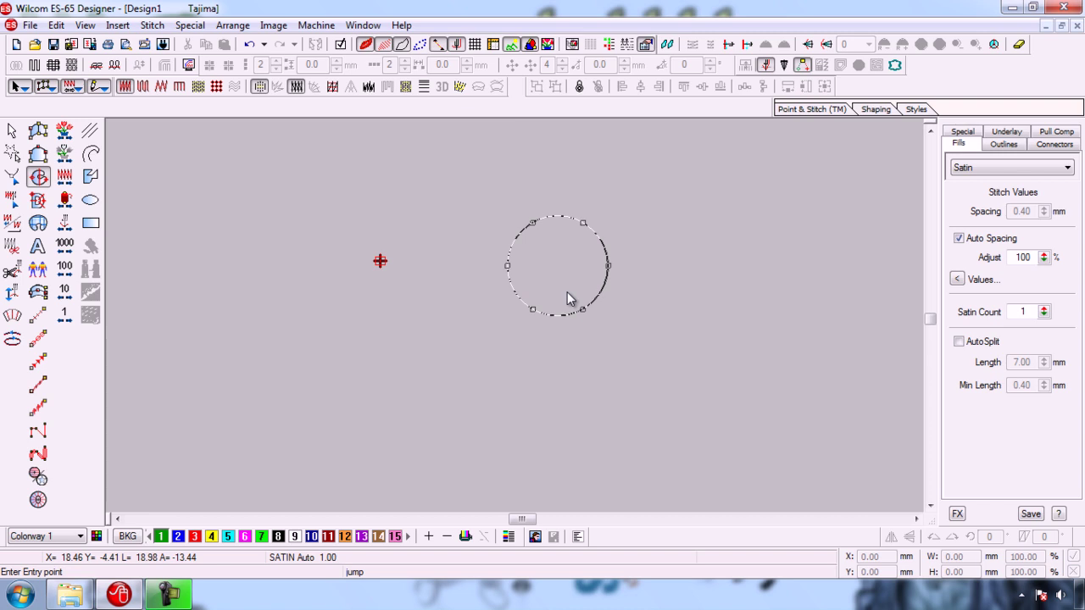
key("c")
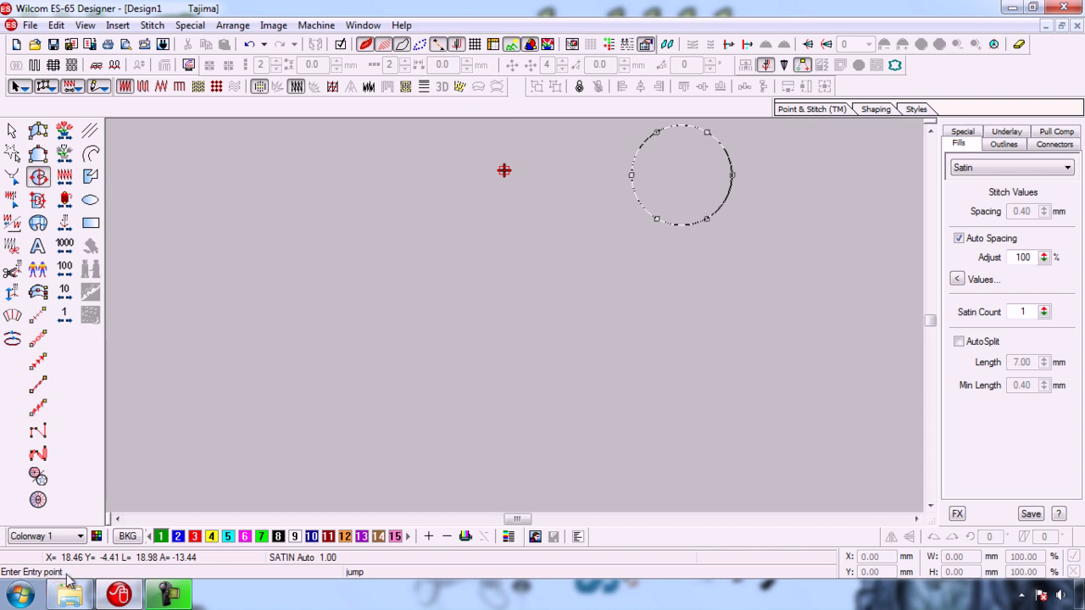
key("c")
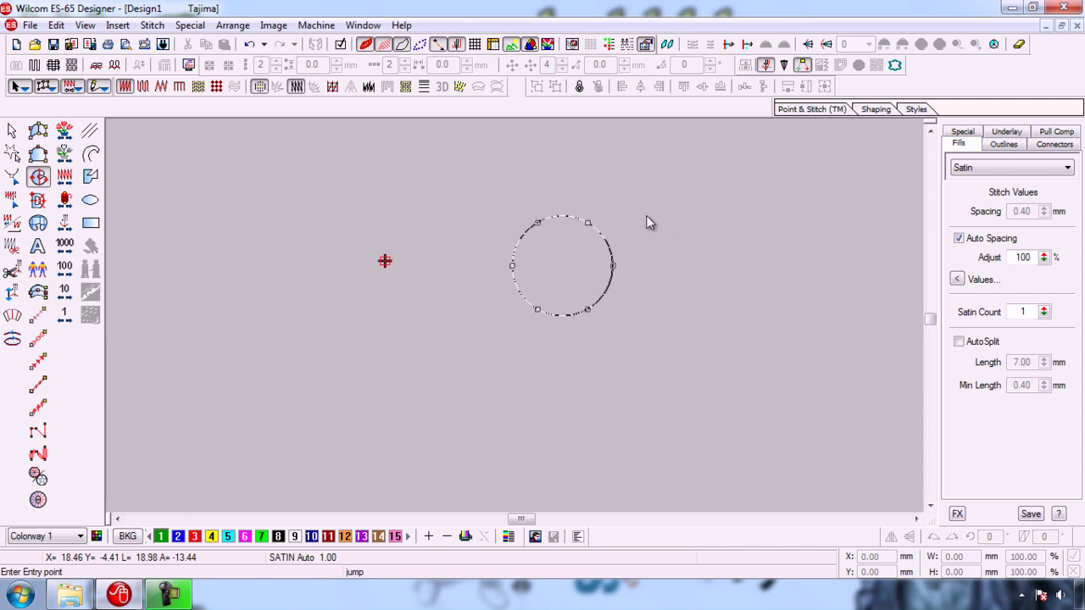
left_click(614, 269)
Set the circle's exit point at its left edge and define a vertical stitch angle from above to below it.
key("c")
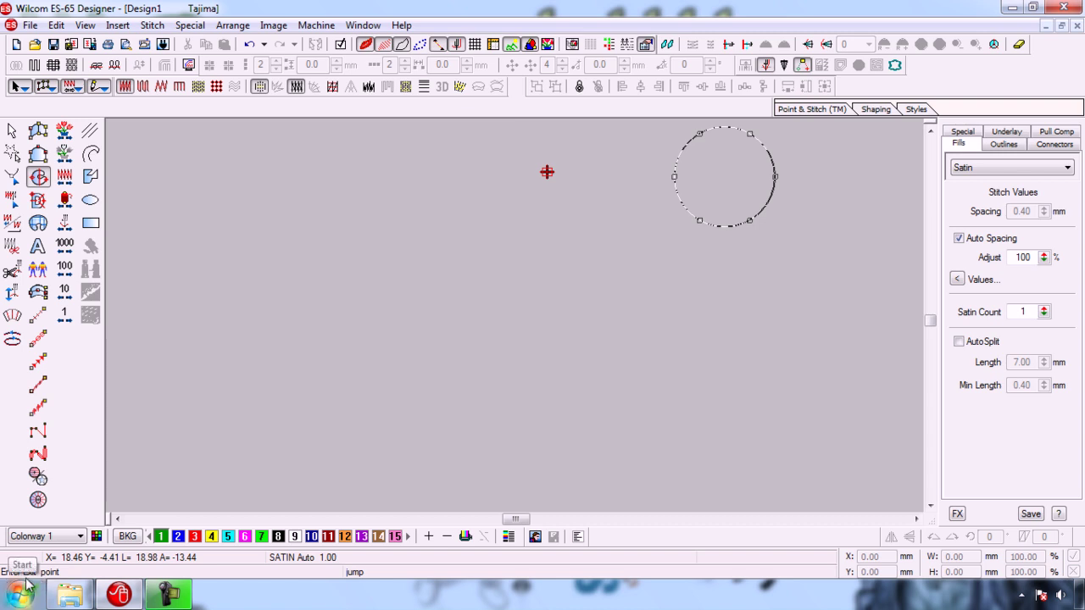
key("c")
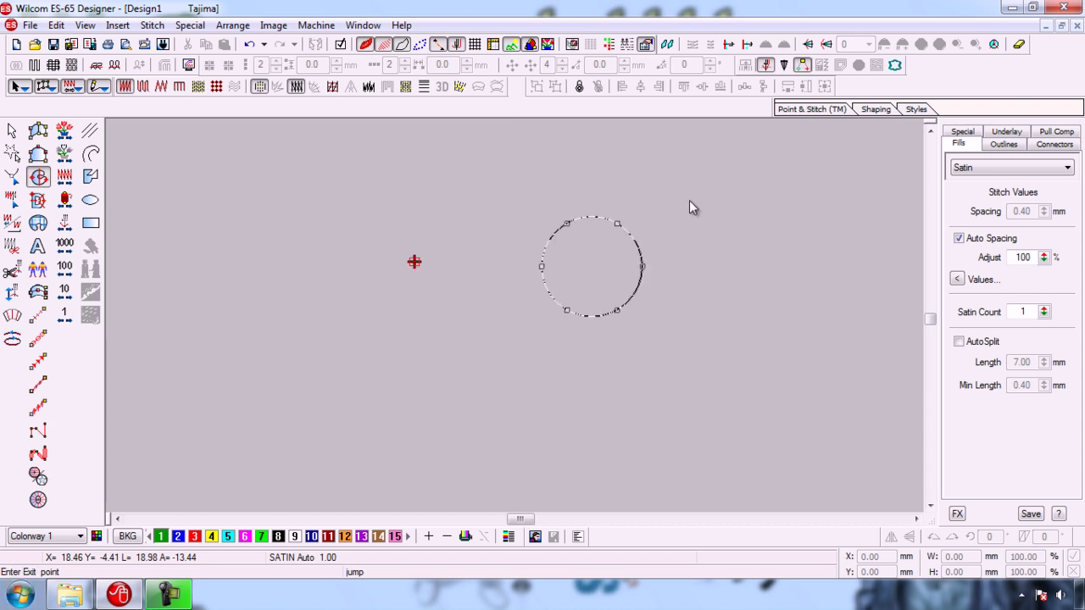
left_click(543, 271)
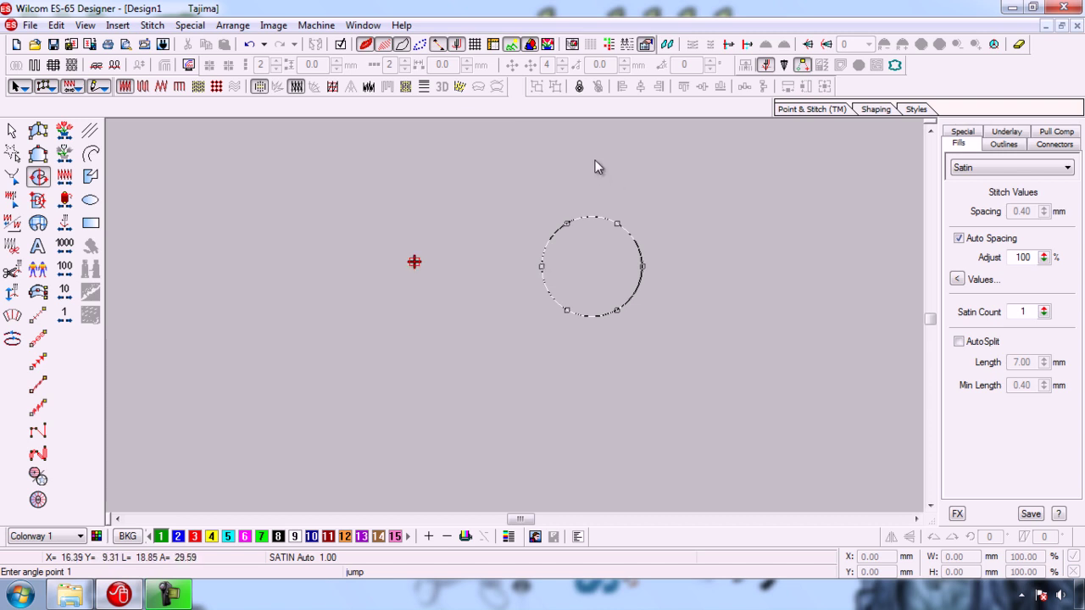
left_click(592, 187)
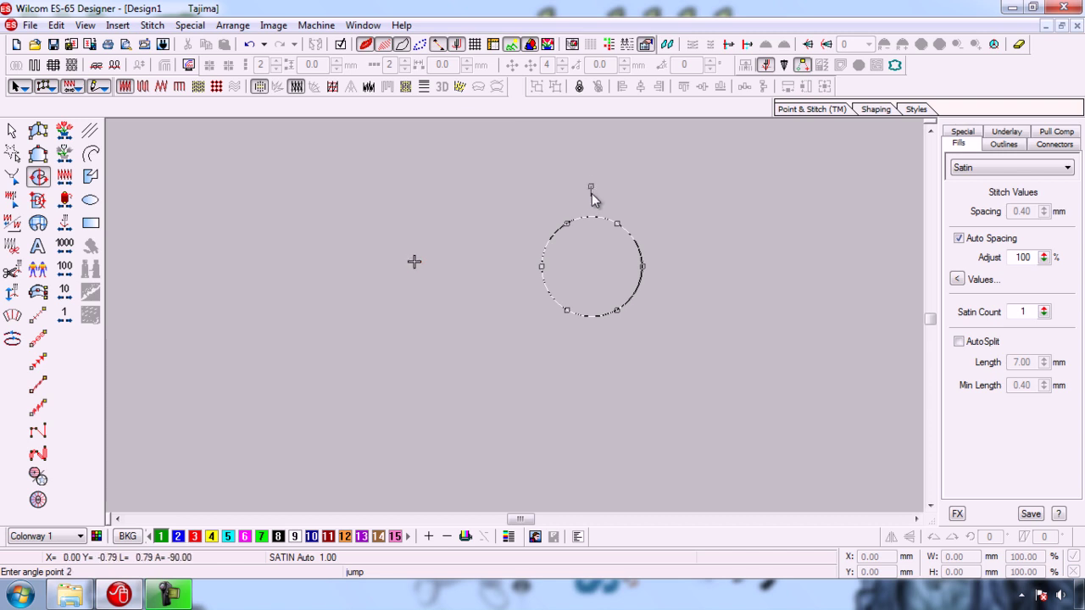
left_click(592, 349)
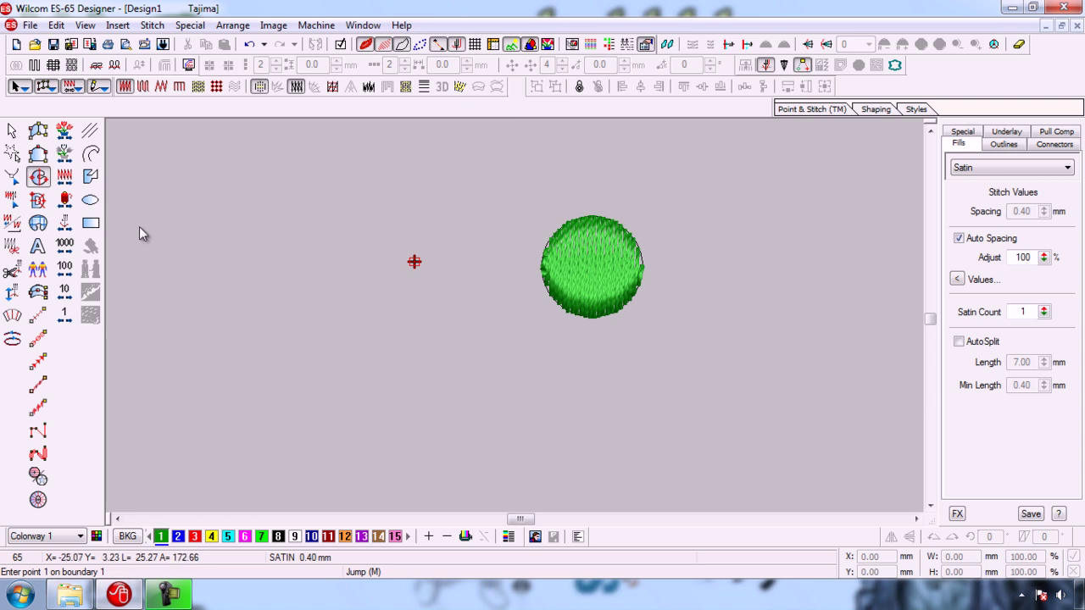
Enable Auto Split on the circle's satin fill and deselect the circle.
left_click(13, 132)
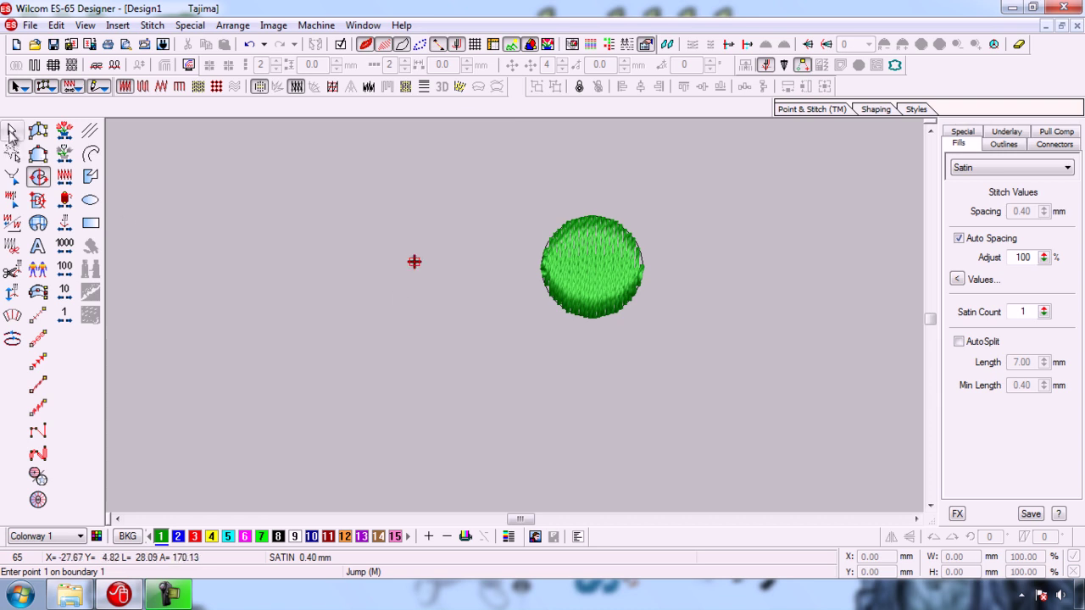
left_click(961, 343)
left_click(786, 348)
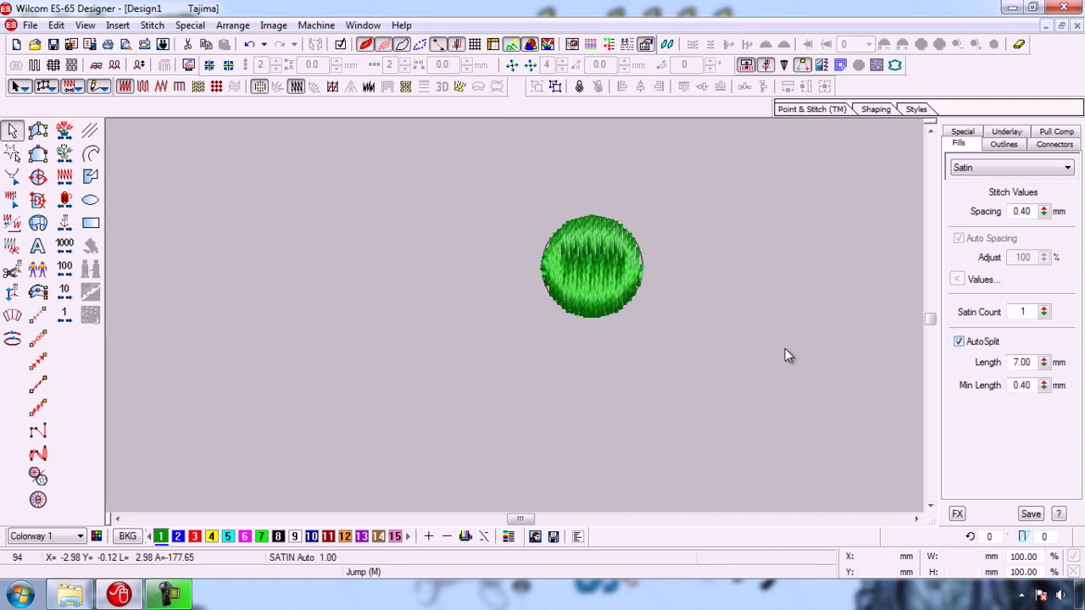
Examine the circle fill's entry point, exit point and stitch angle line in Reshape mode.
left_click(607, 291)
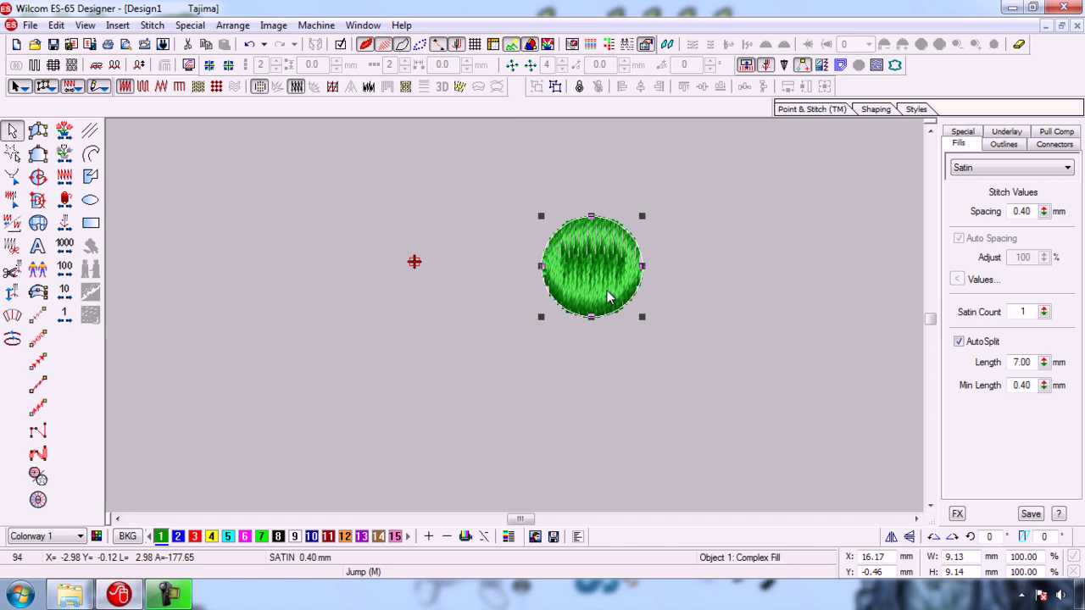
key("h")
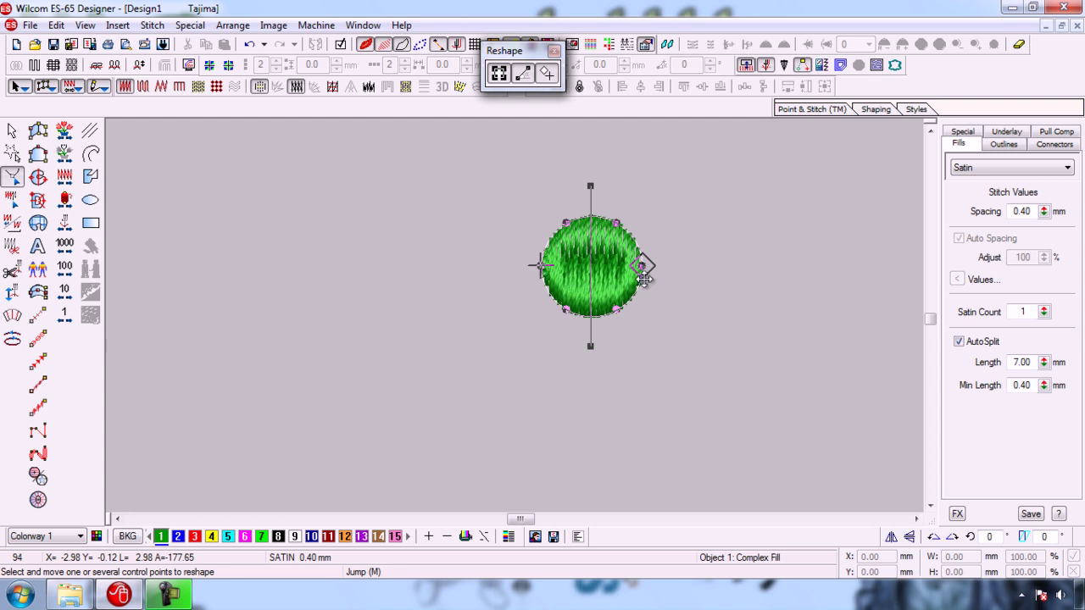
left_click_drag(644, 279, 659, 268)
key("Escape")
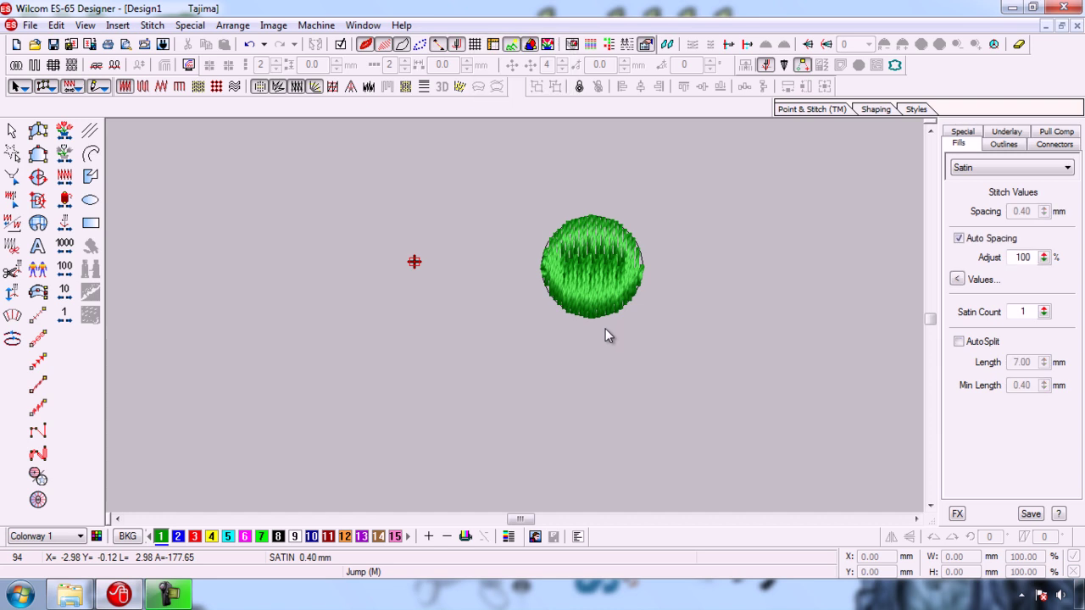
Draw a closed, curved leaf-shaped outline about 20 mm wide and 10 mm high in the empty area beside the circle.
left_click(91, 153)
left_click(140, 301)
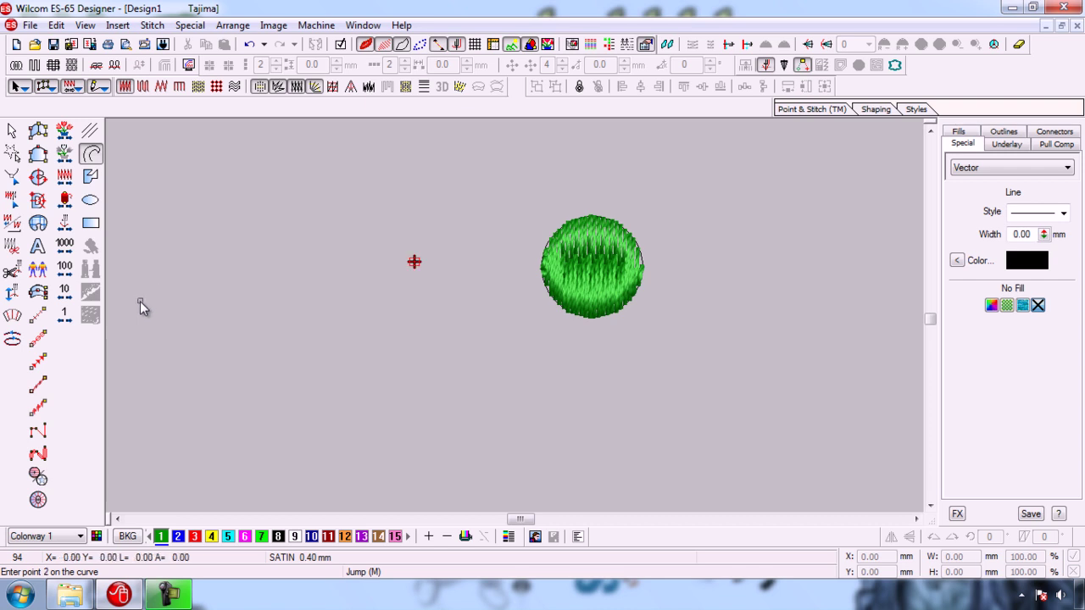
left_click(219, 243)
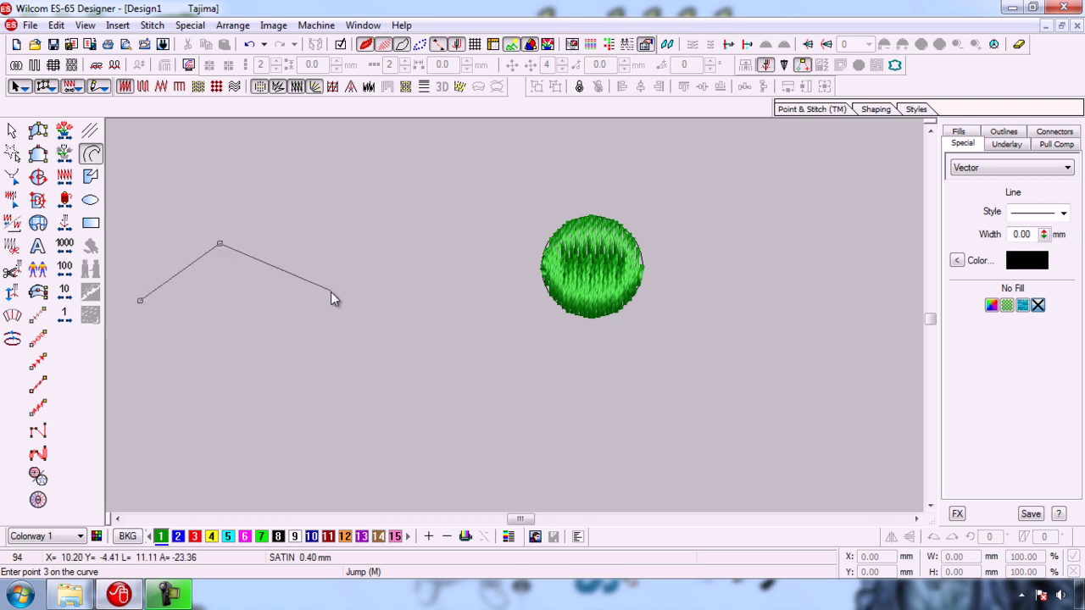
left_click(357, 302)
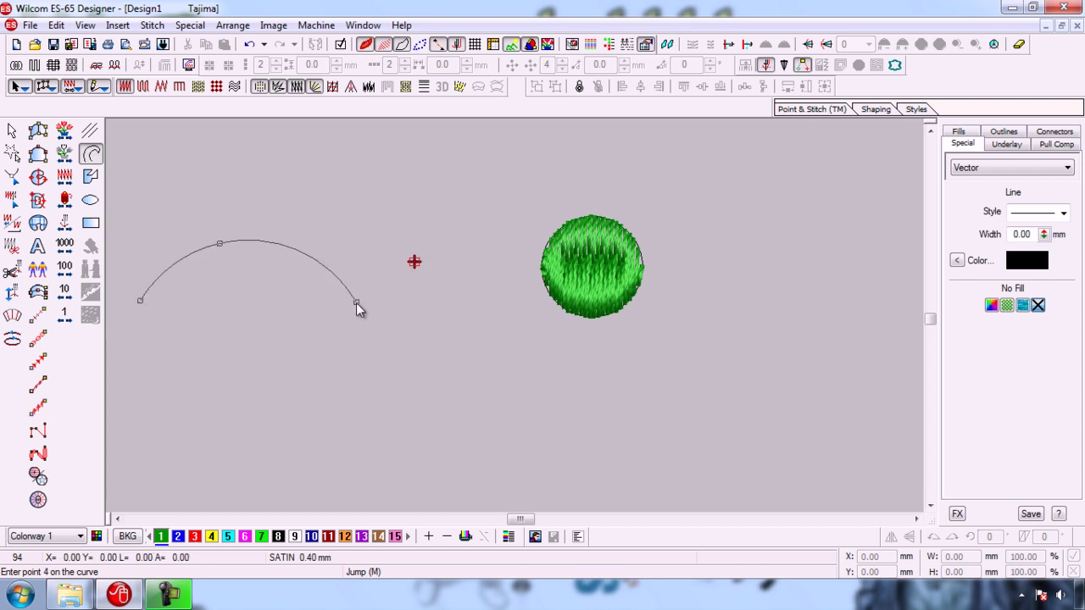
left_click(231, 351)
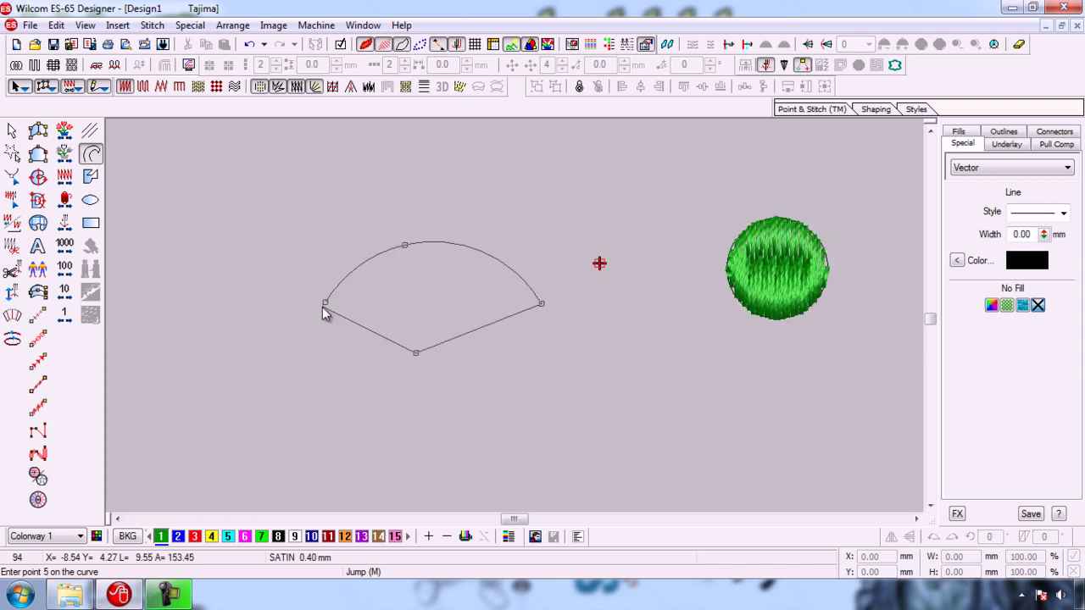
left_click(326, 302)
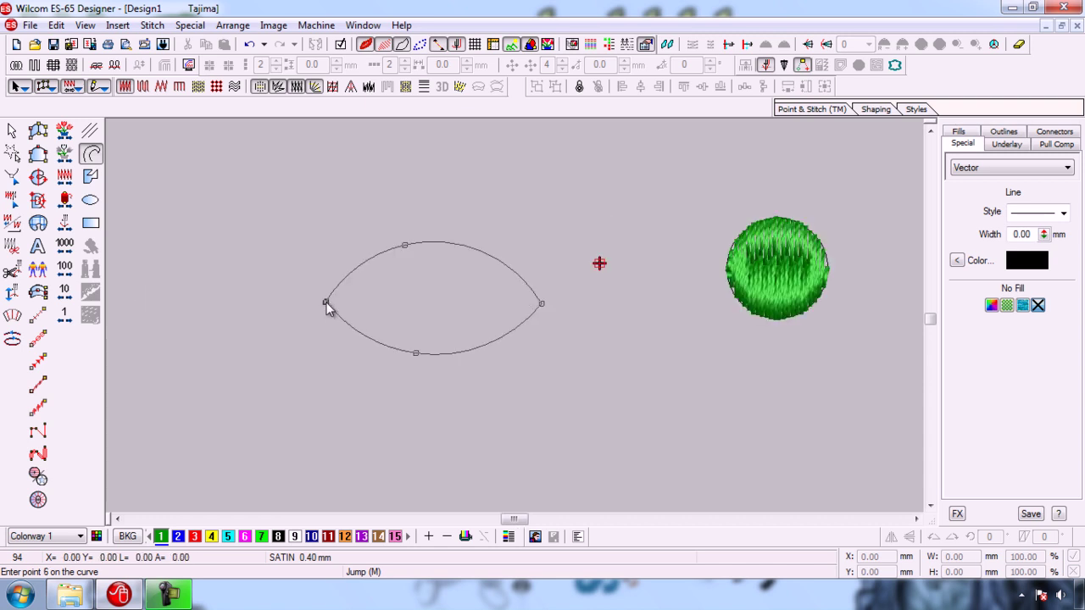
key("Return")
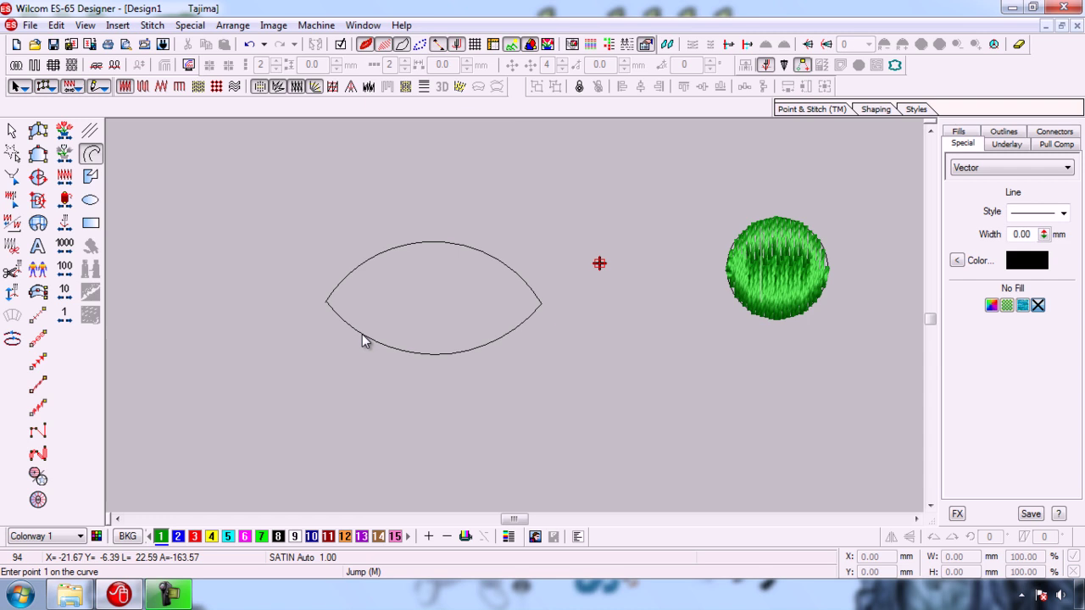
Apply a satin Complex Fill to the leaf outline with entry at its left tip, exit at its right tip and a horizontal stitch angle.
left_click(13, 131)
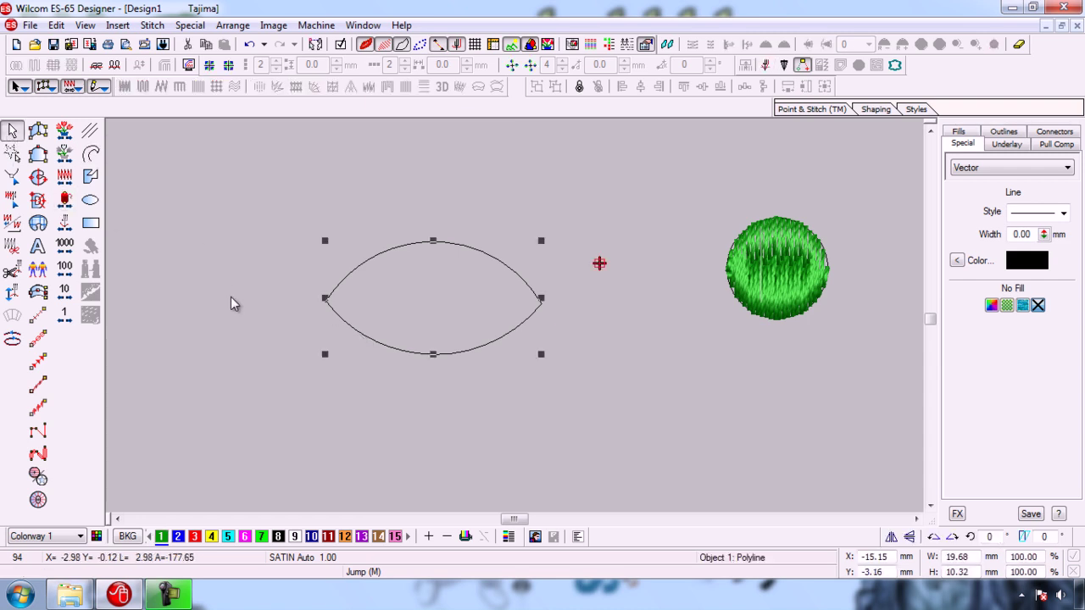
left_click(38, 178)
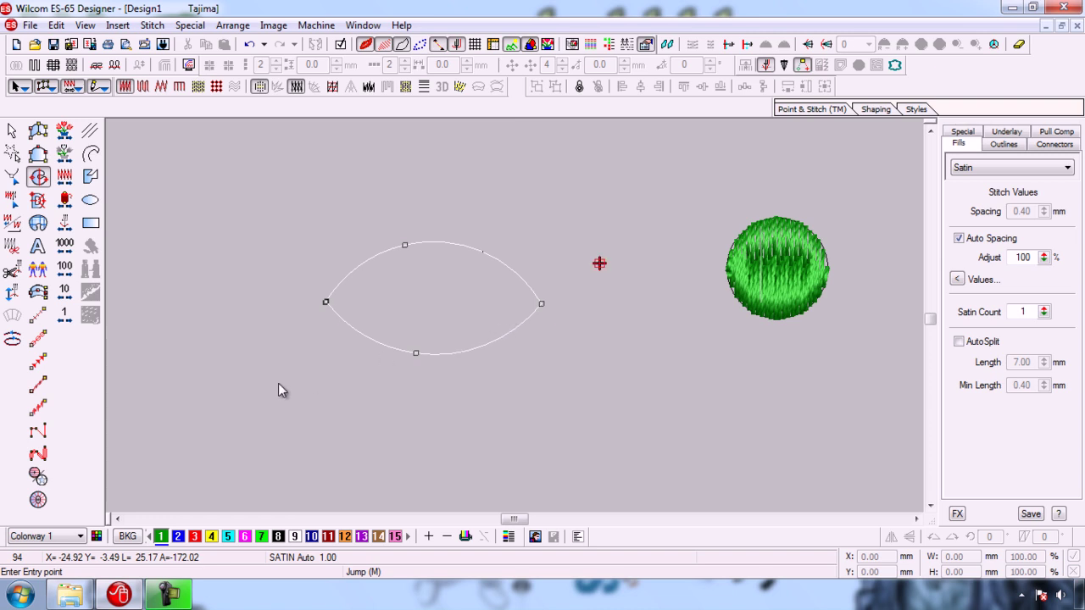
key("c")
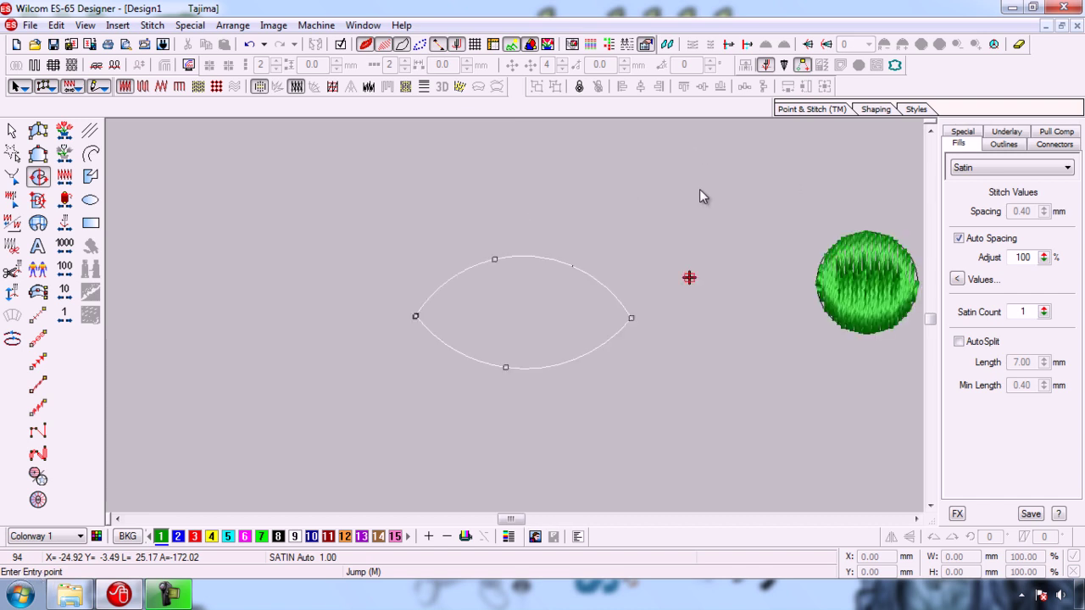
left_click(700, 189)
left_click(631, 318)
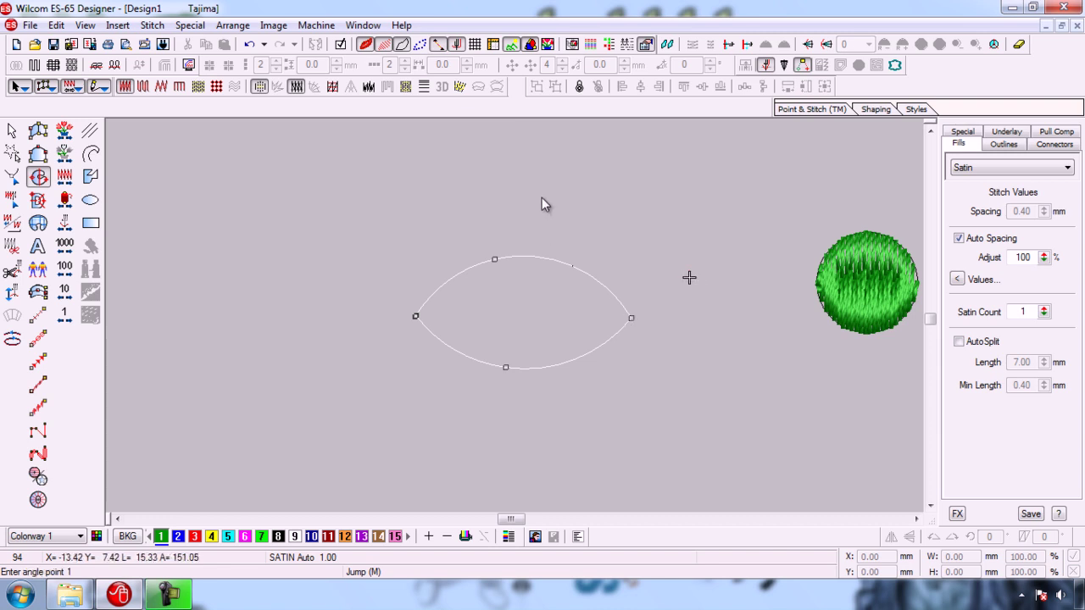
left_click(354, 313)
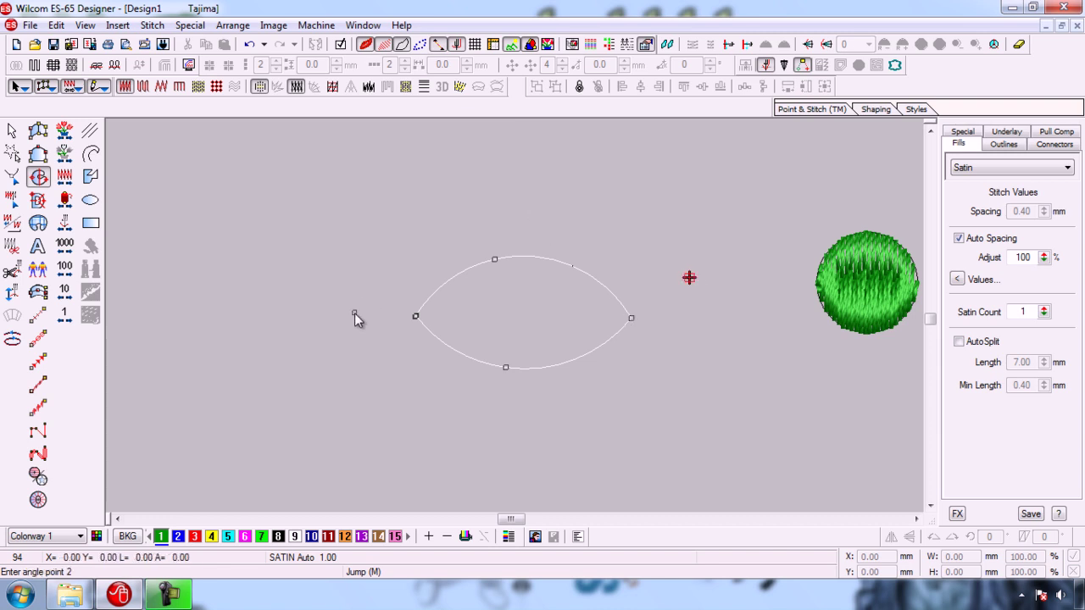
left_click(750, 316)
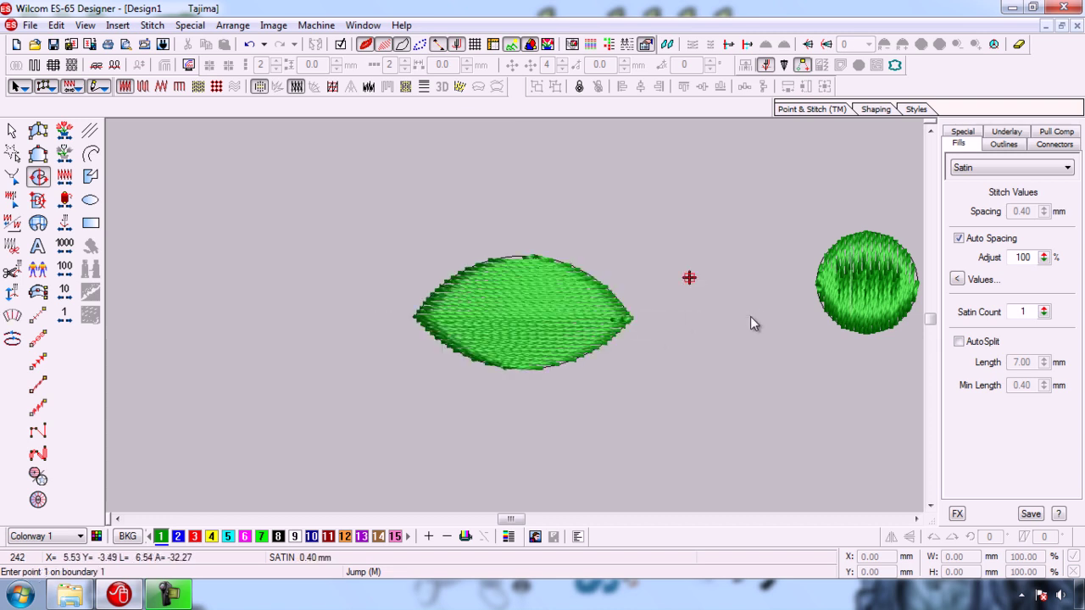
Nudge the entry point at the leaf's left tip slightly in Reshape mode, and minimize the program window.
key("h")
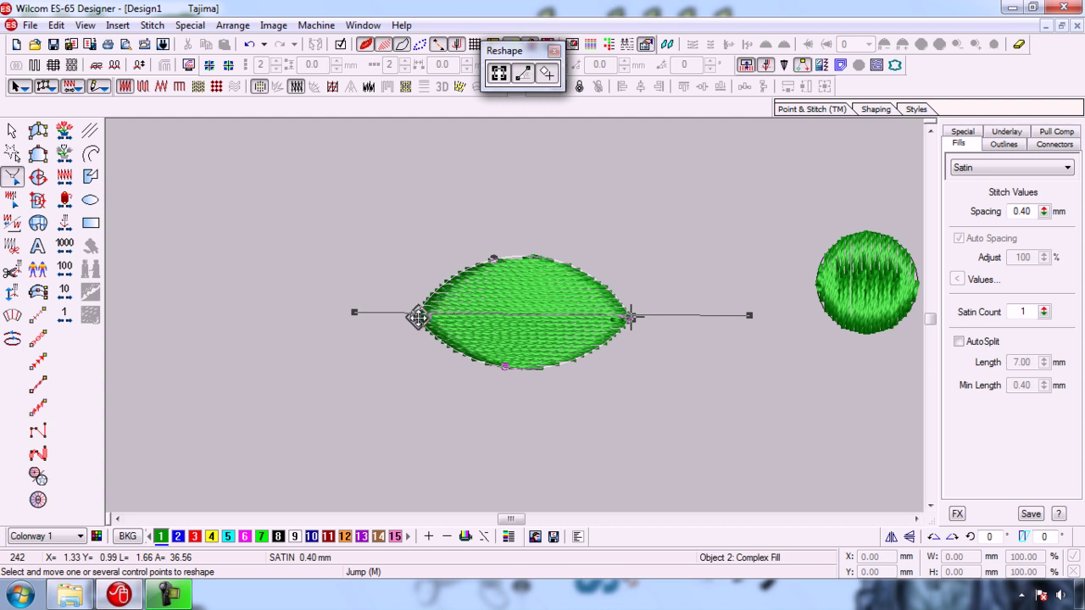
left_click_drag(416, 318, 417, 319)
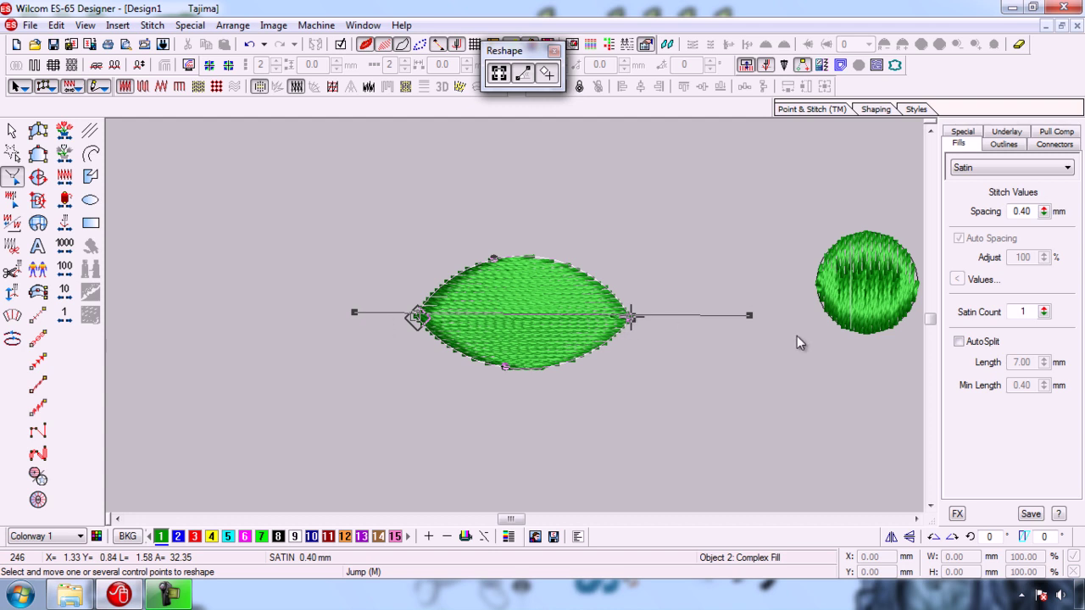
key("Escape")
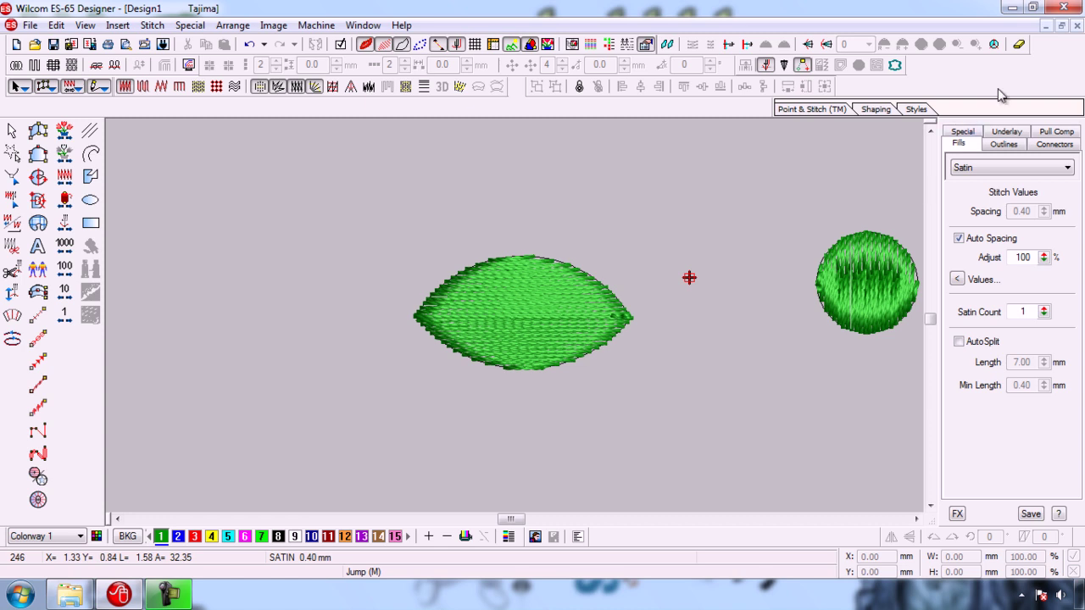
left_click(1012, 8)
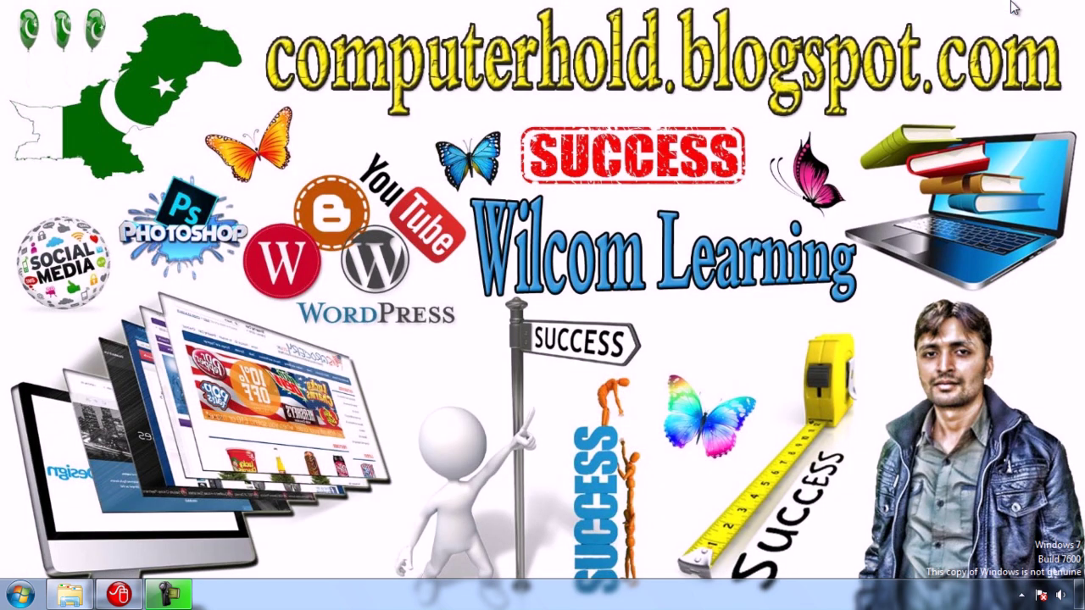